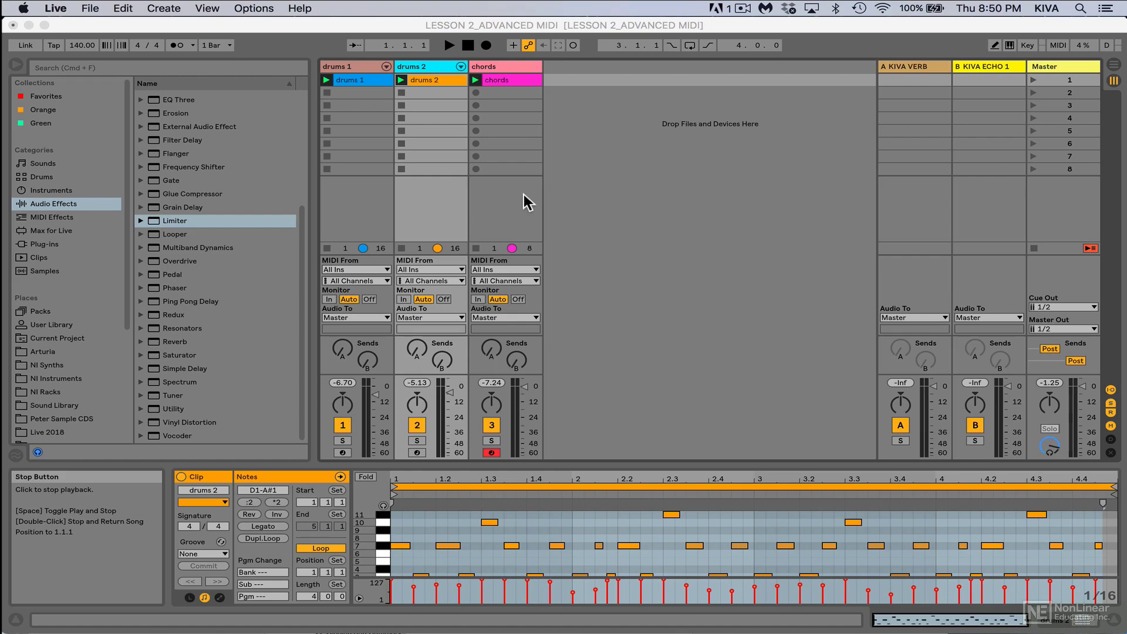
# - Play the clips briefly, stop playback, and show the chords clip's notes in Clip View
pyautogui.click(608, 206)
pyautogui.press('space')
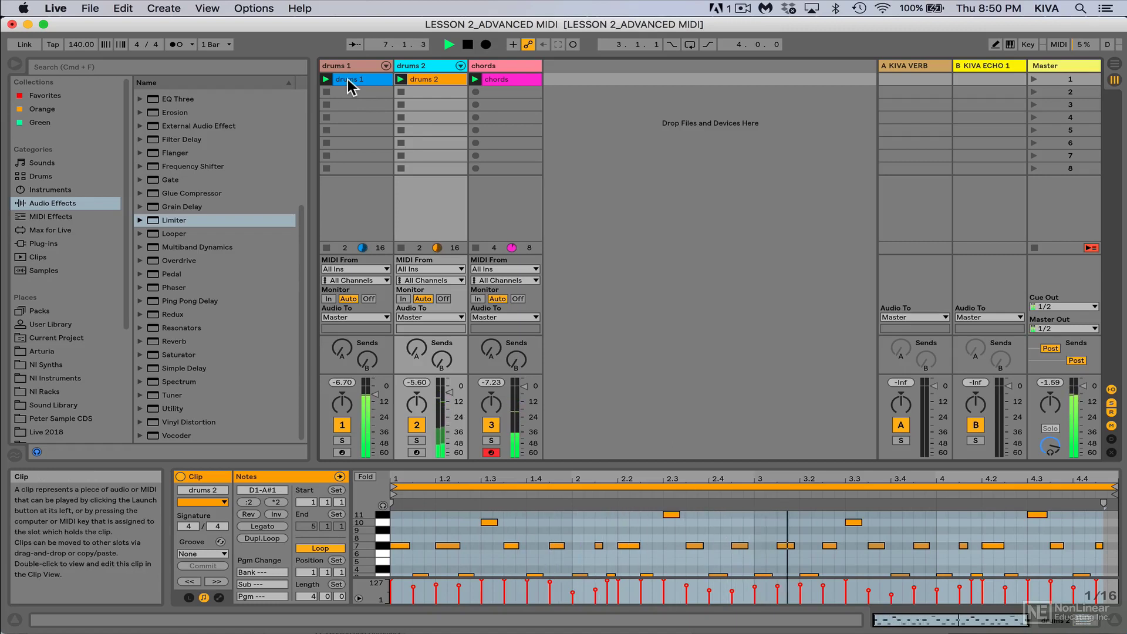
pyautogui.press('space')
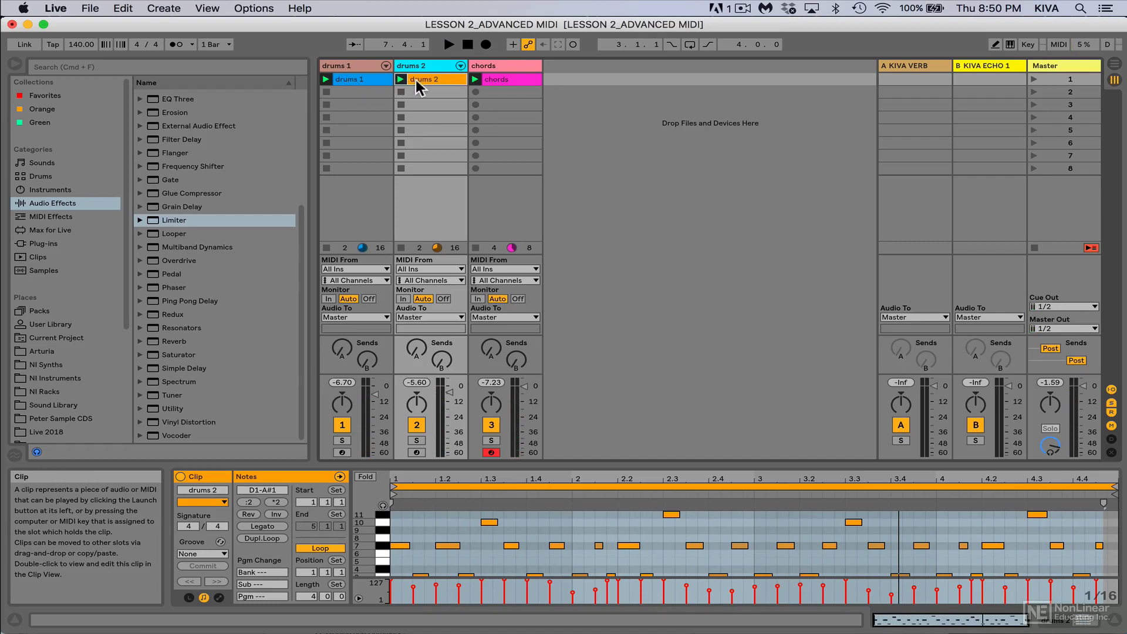
pyautogui.click(501, 80)
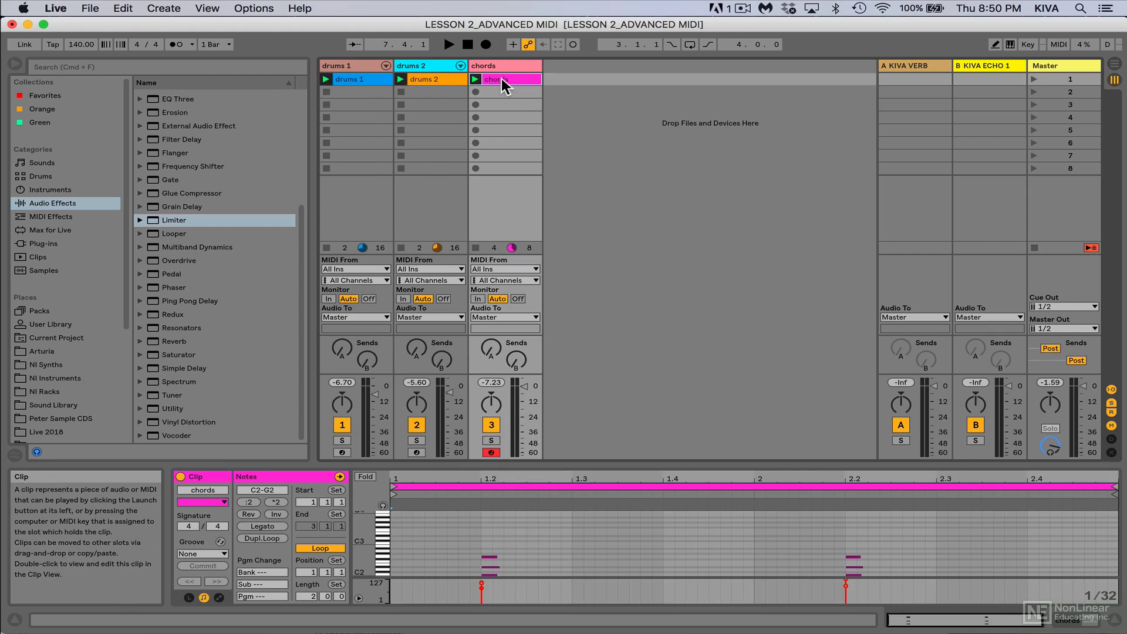
# - Solo and audition the drums 1 clip, enlarging its note editor by raising the splitter
pyautogui.click(361, 79)
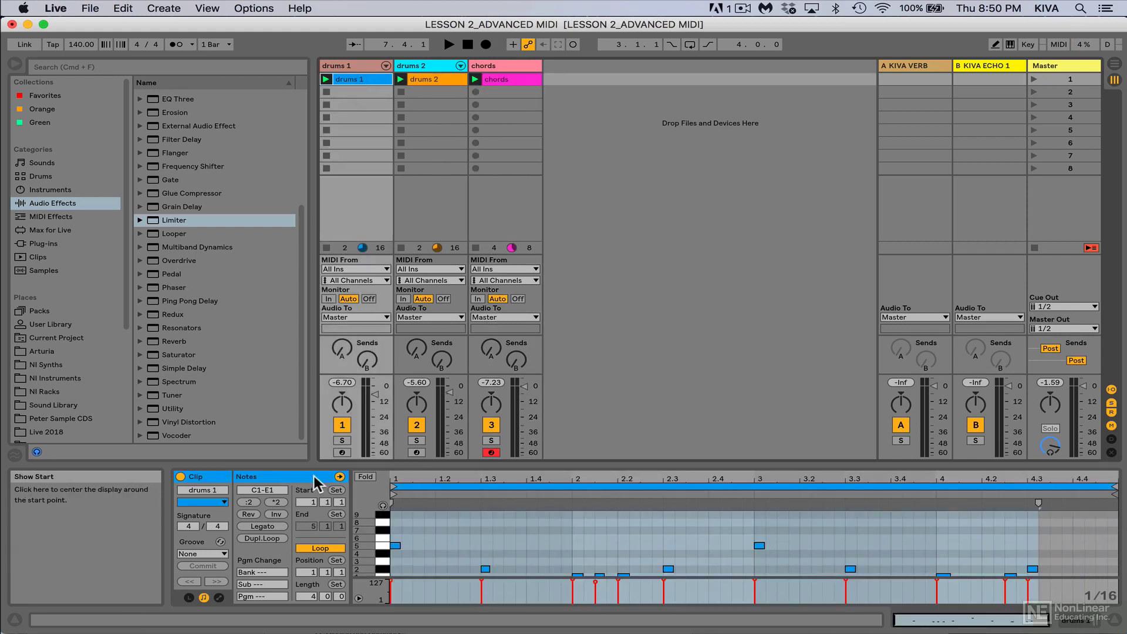
pyautogui.click(342, 440)
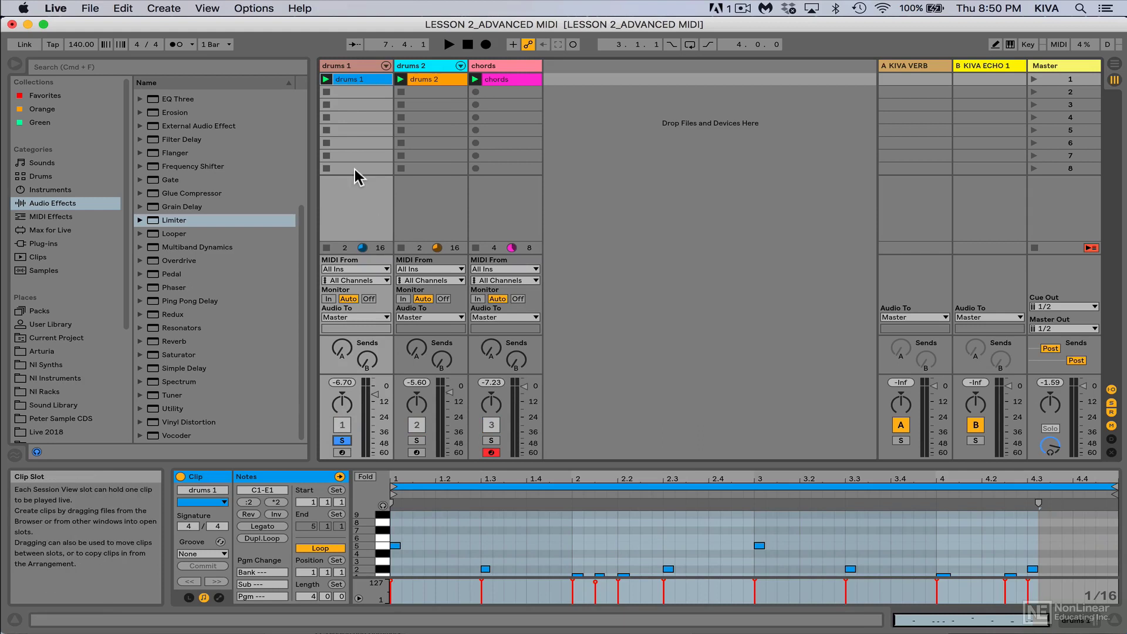
pyautogui.press('space')
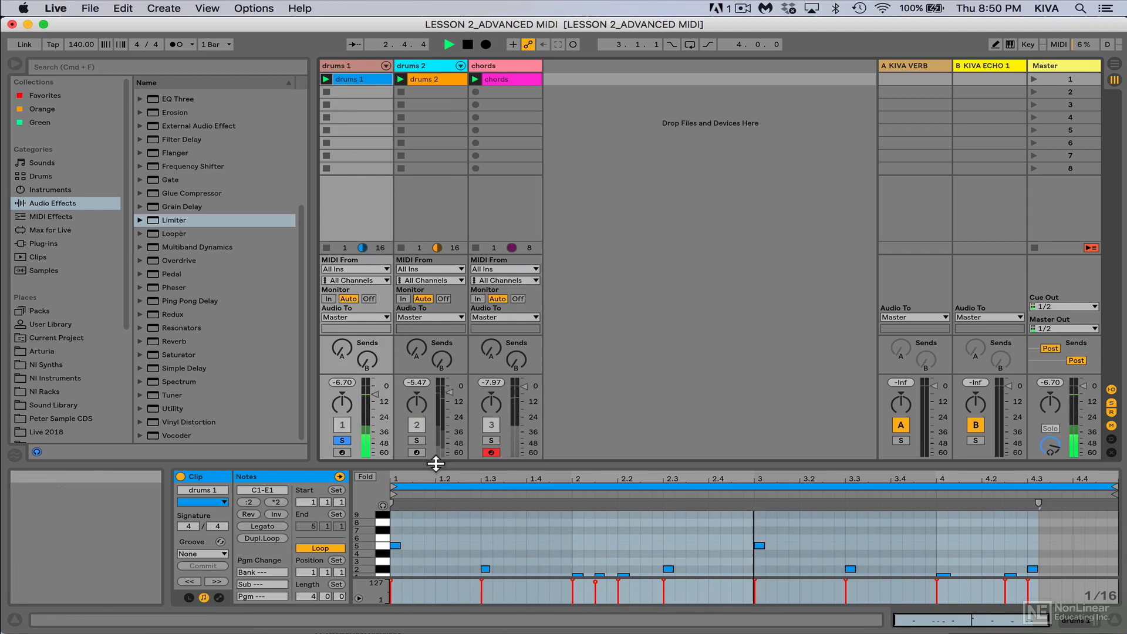
pyautogui.moveTo(436, 464); pyautogui.dragTo(433, 416)
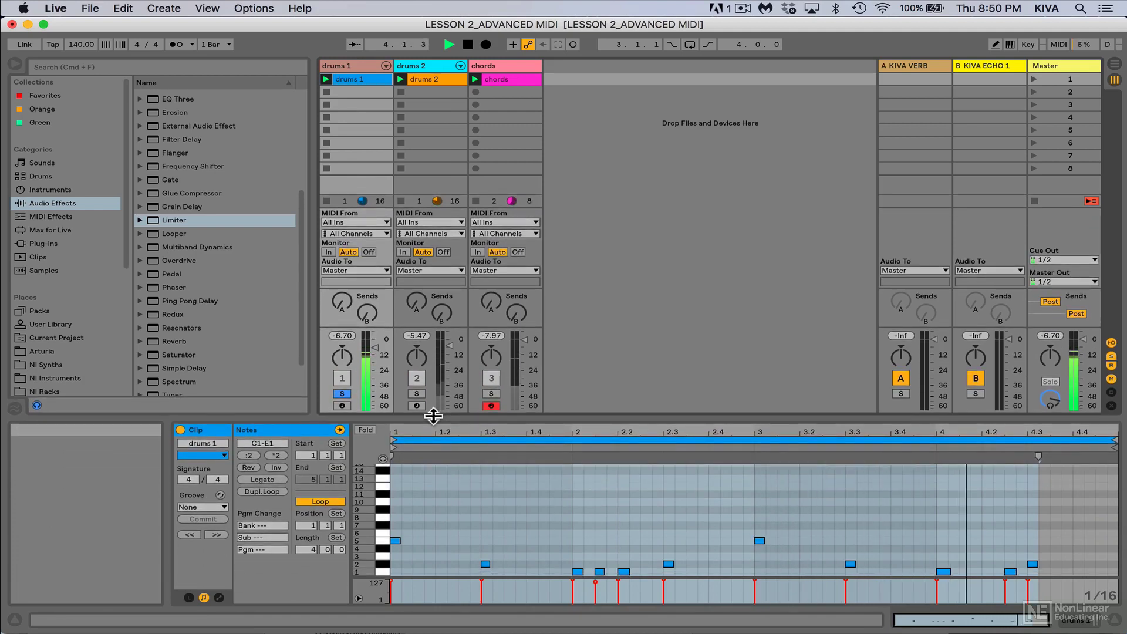
pyautogui.press('space')
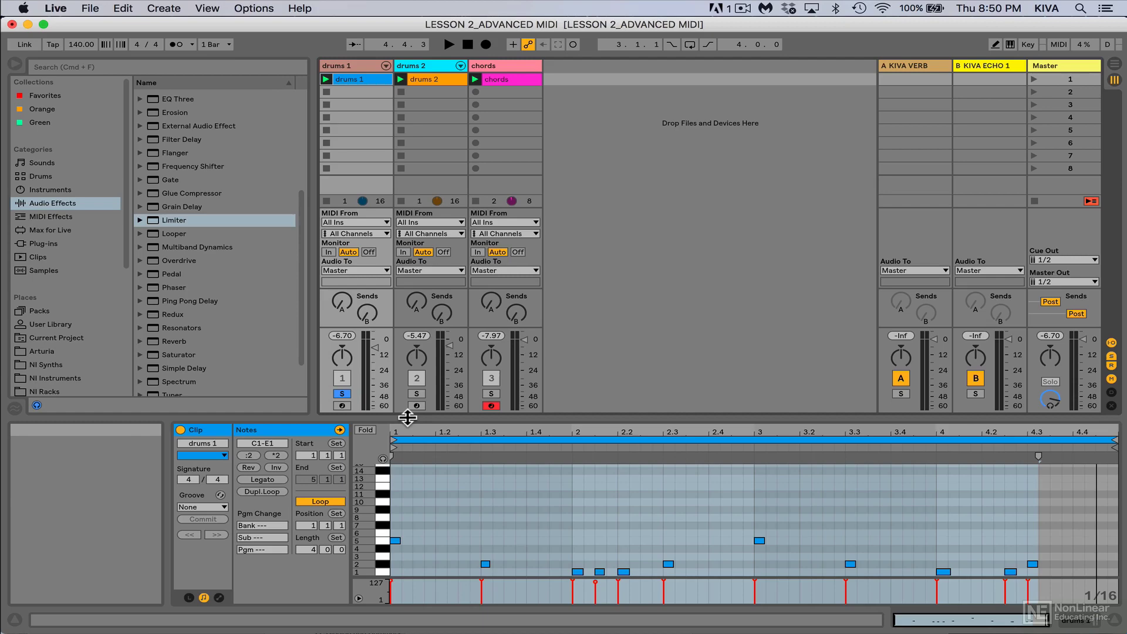
pyautogui.click(364, 81)
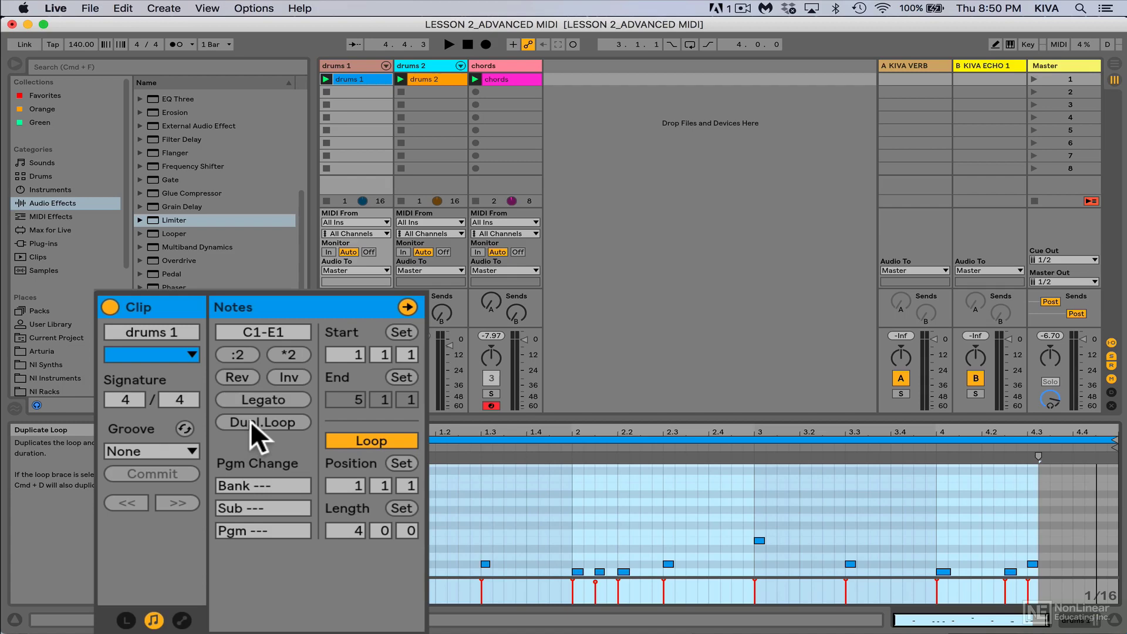
# - Duplicate the drums 1 loop twice, from 4 to 8 to 16 bars, then zoom into bars 13–16
pyautogui.click(251, 420)
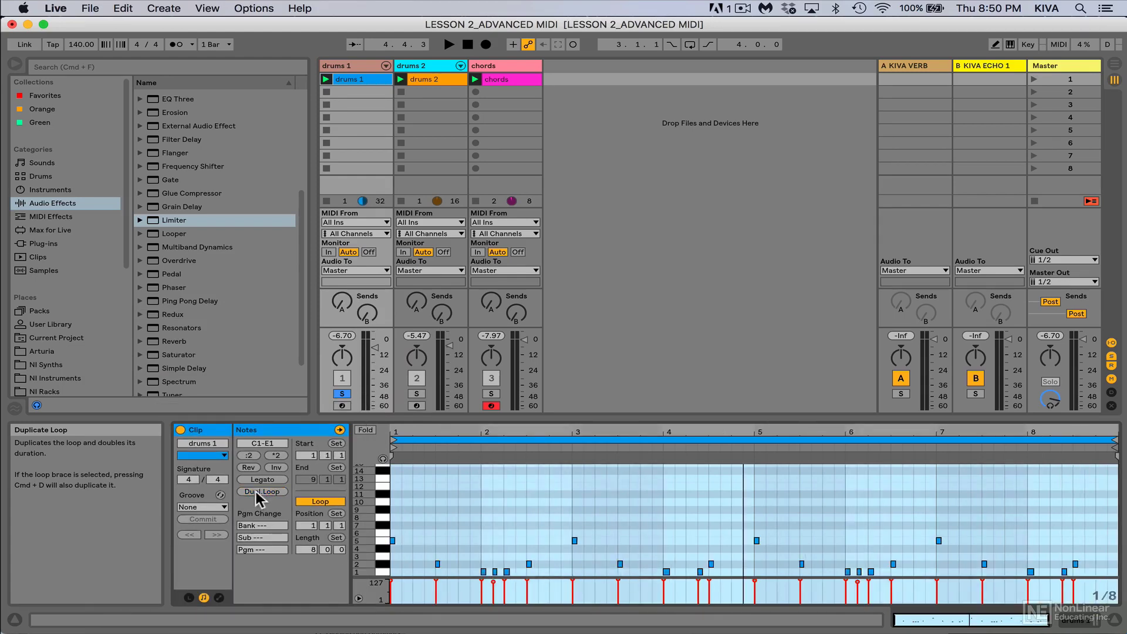
pyautogui.click(255, 491)
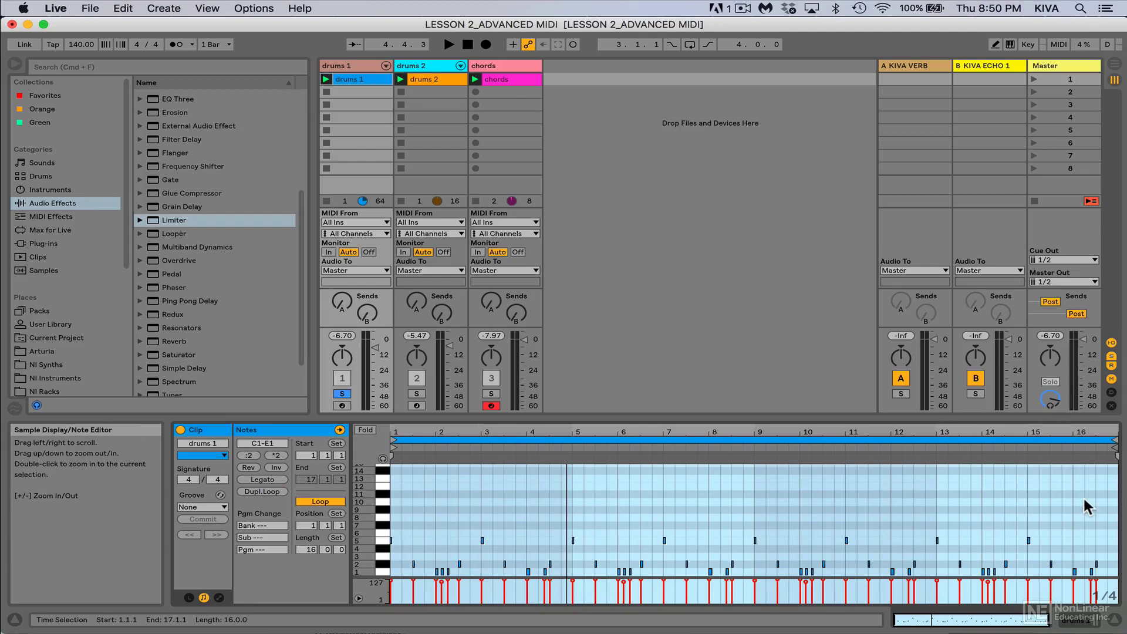
pyautogui.moveTo(1086, 435); pyautogui.dragTo(1034, 482)
# - Turn on Draw Mode and set the note editor to a Fixed Grid of 1/16
pyautogui.click(995, 44)
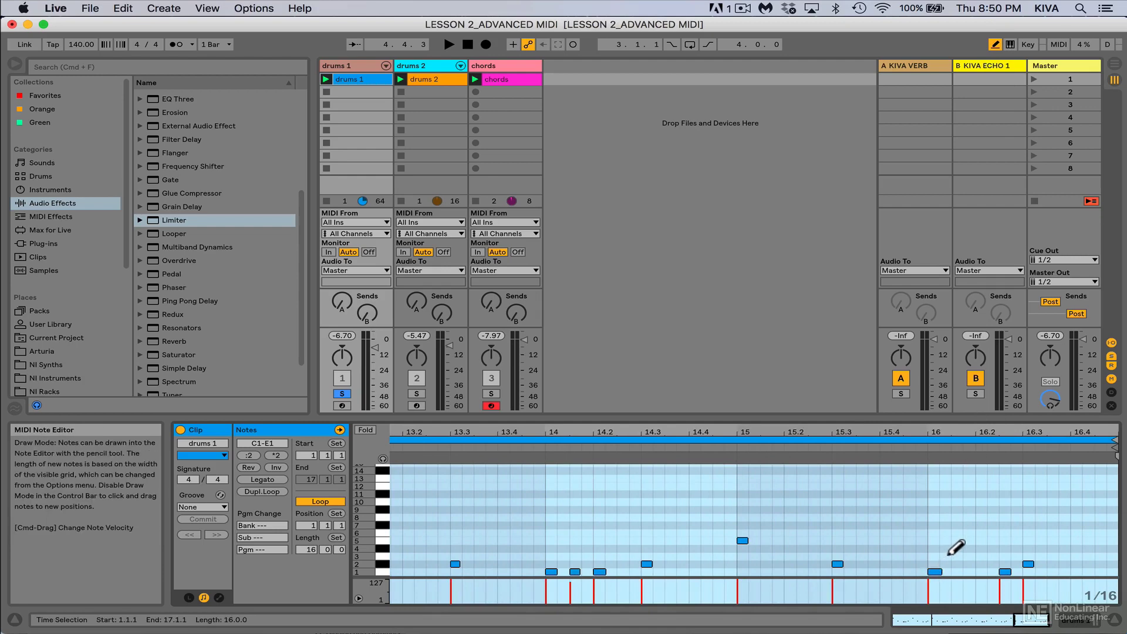
pyautogui.rightClick(955, 540)
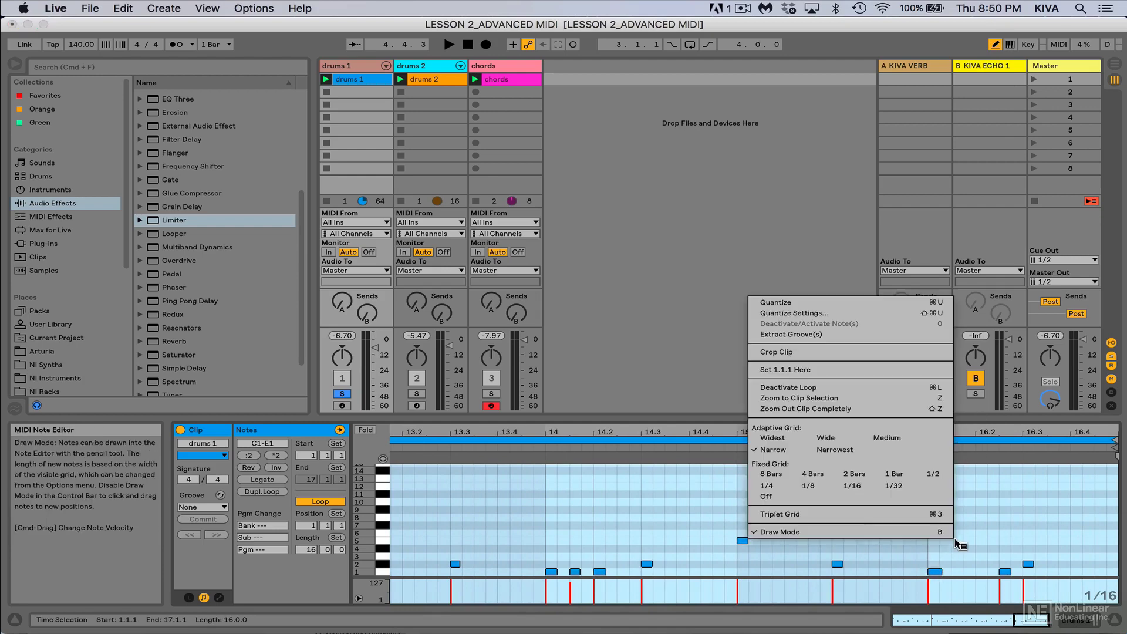
pyautogui.click(853, 487)
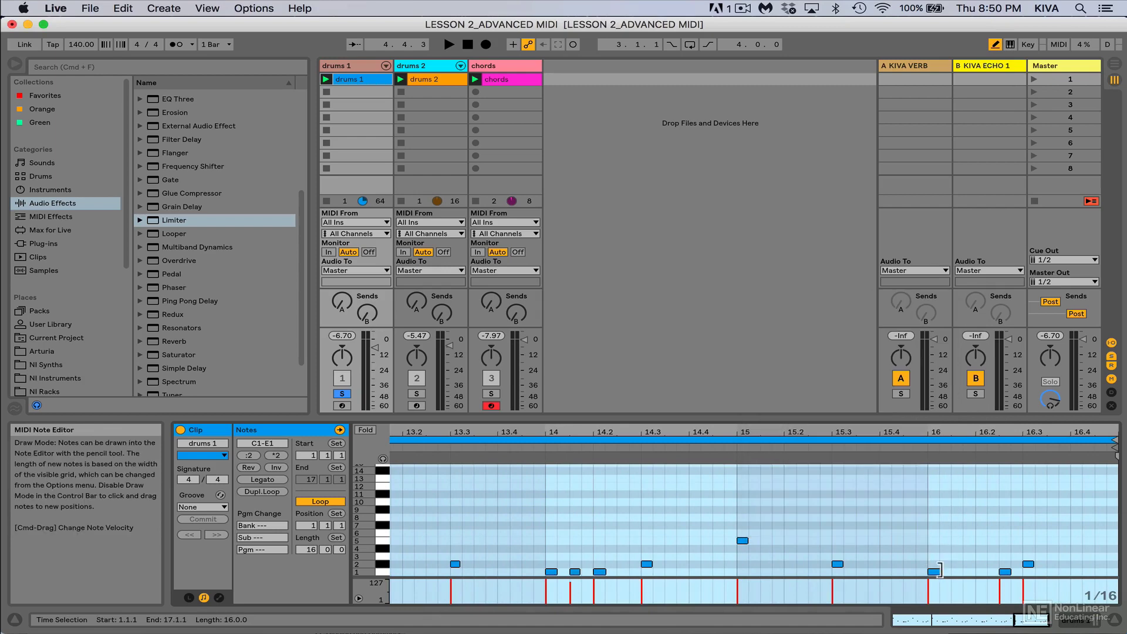
# - Pencil a fill into bar 16 of five C1 and three C#1 sixteenths, then unsolo drums 1
pyautogui.click(936, 570)
pyautogui.moveTo(937, 568); pyautogui.dragTo(984, 569)
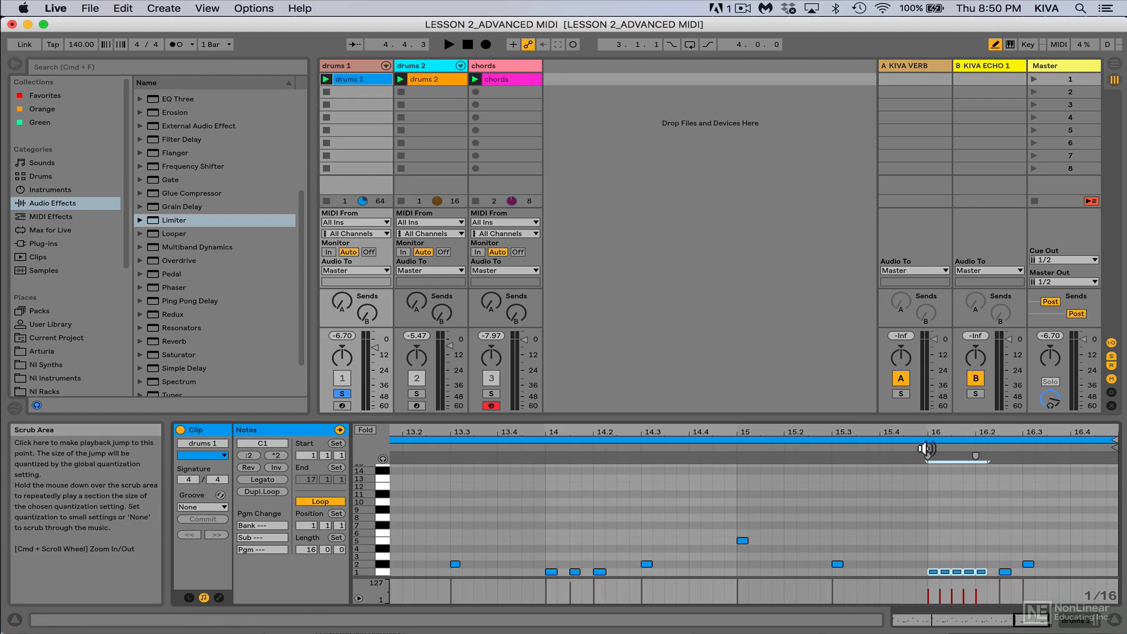
pyautogui.click(926, 448)
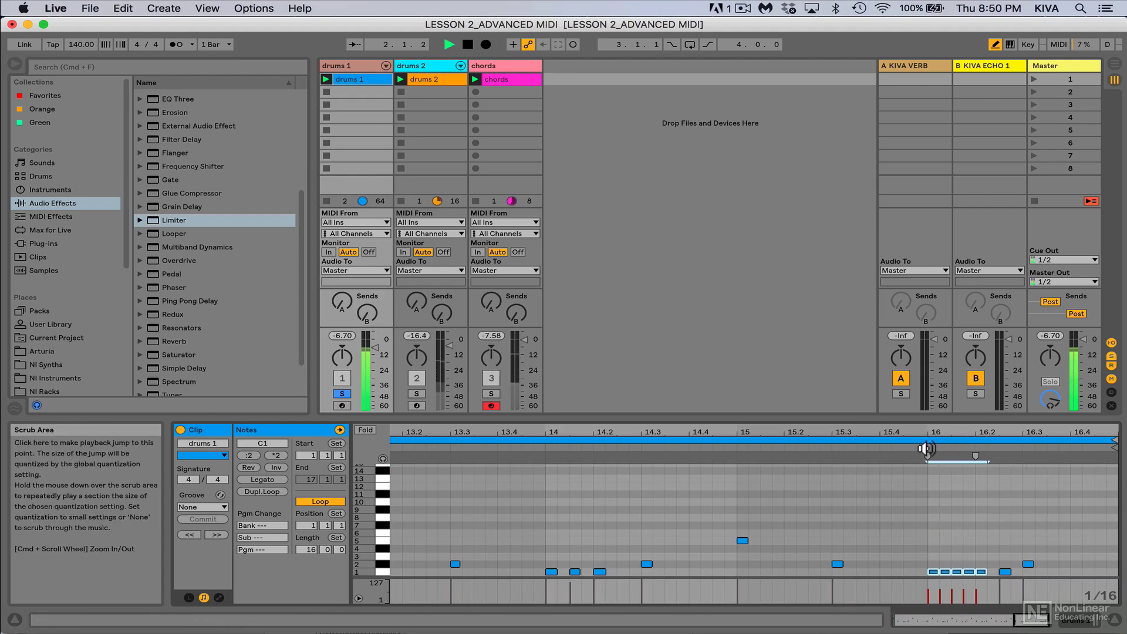
pyautogui.click(1076, 564)
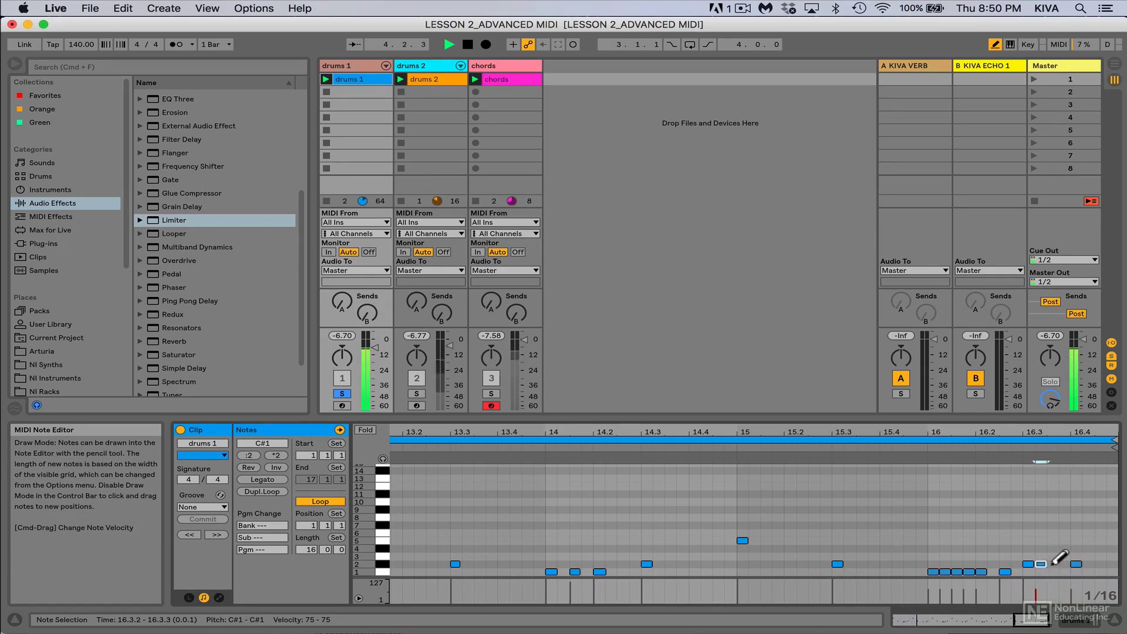
pyautogui.moveTo(1041, 564); pyautogui.dragTo(1065, 564)
pyautogui.click(1076, 564)
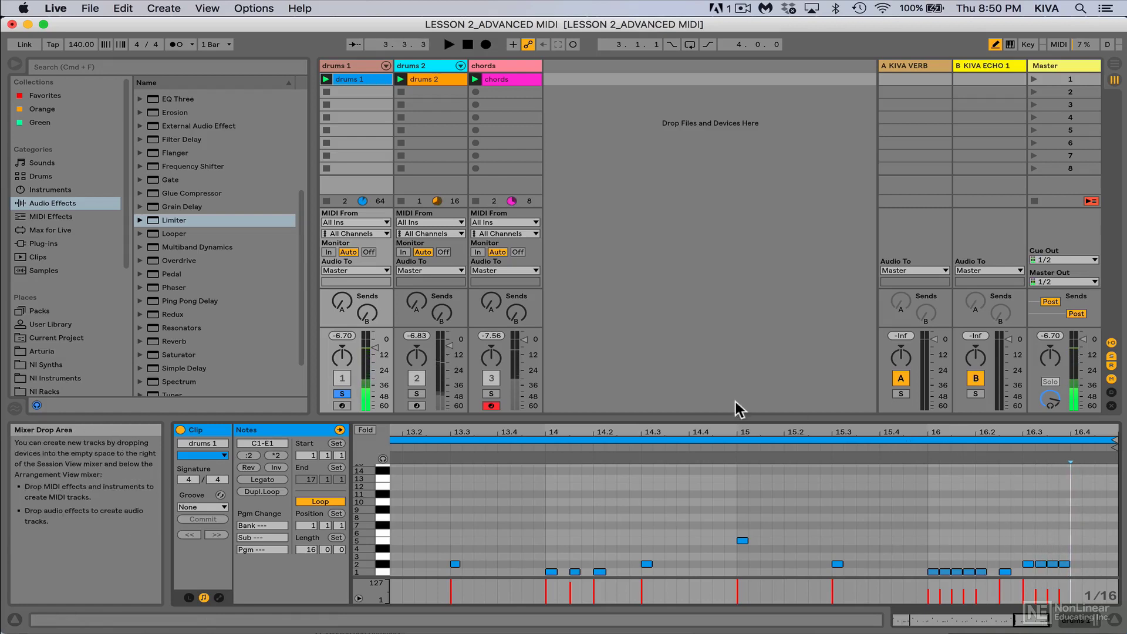
pyautogui.press('space')
pyautogui.click(342, 393)
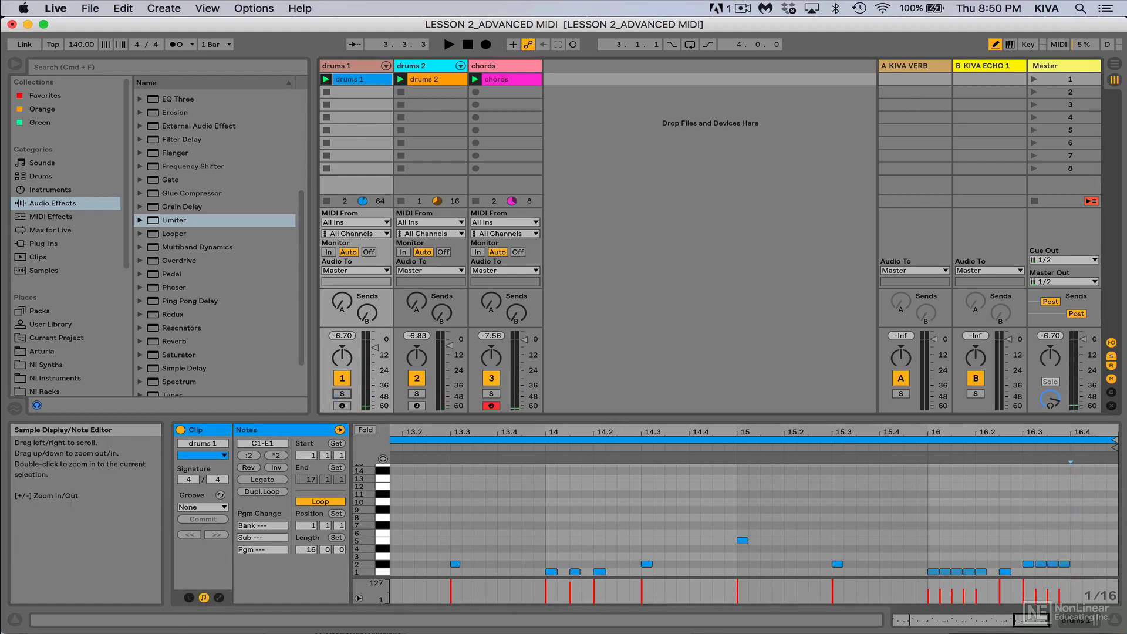
# - Show the chords clip in the note editor, solo the chords track, and audition it
pyautogui.doubleClick(998, 433)
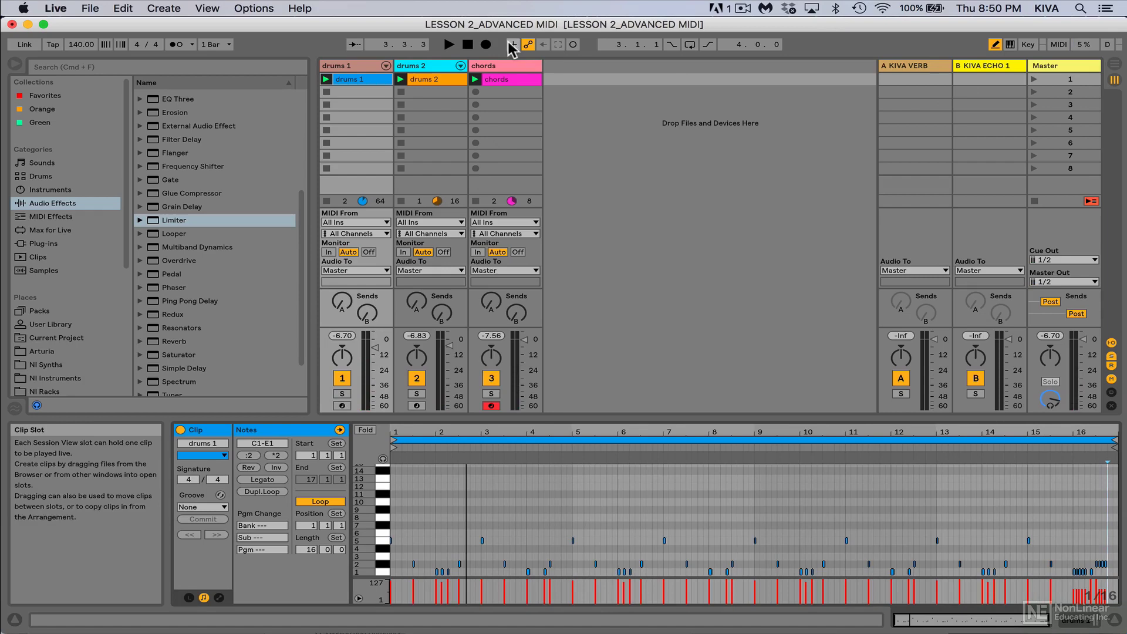
pyautogui.click(502, 81)
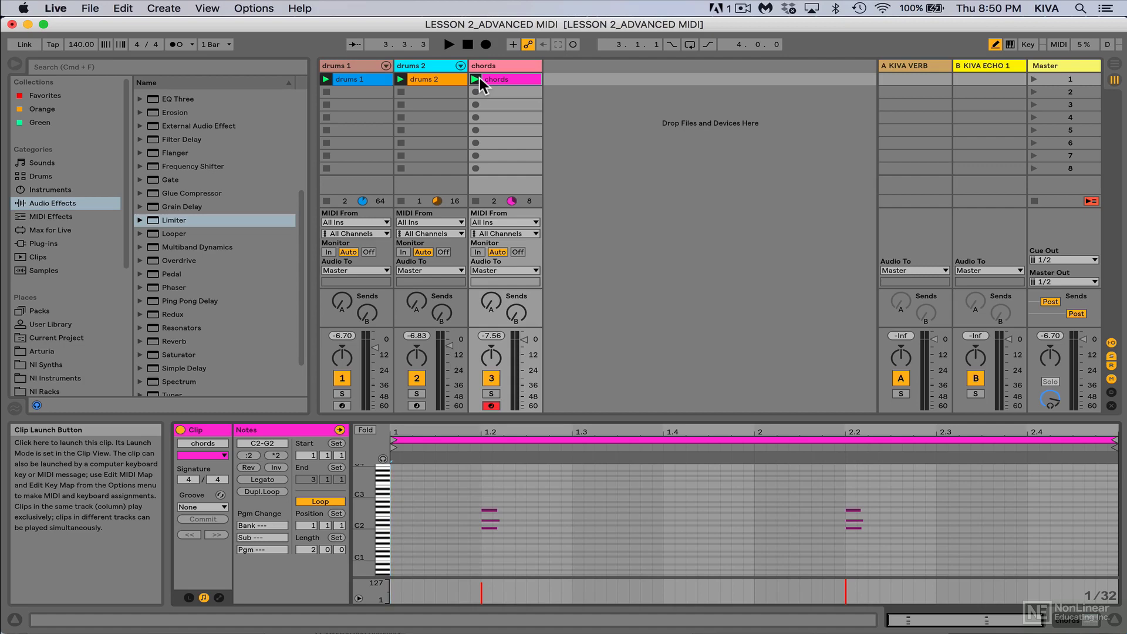
pyautogui.click(493, 393)
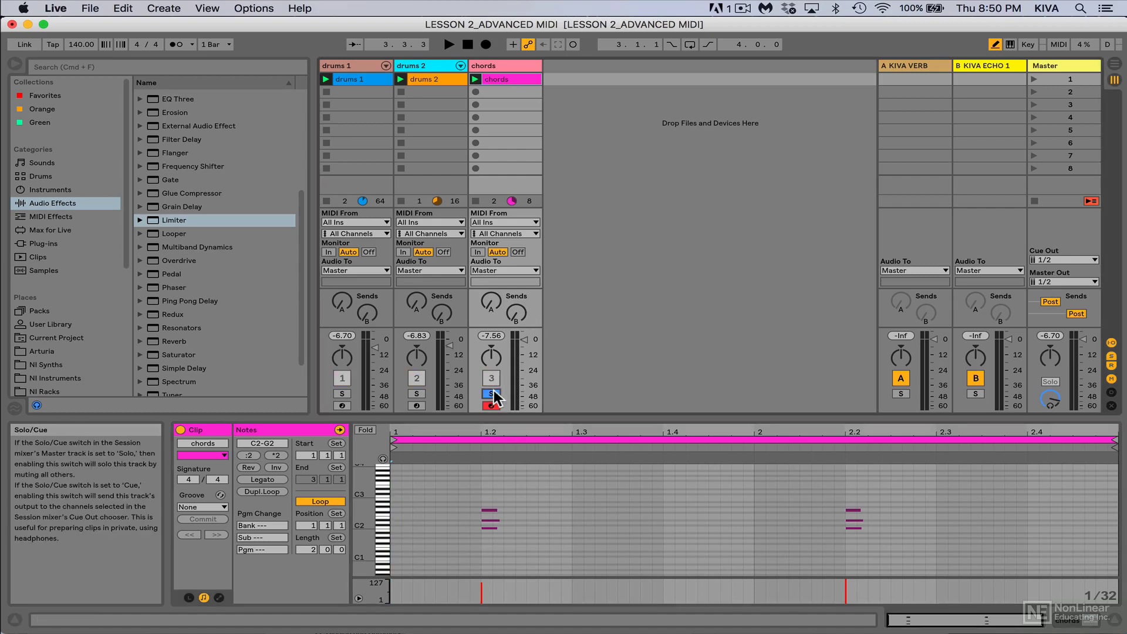
pyautogui.press('space')
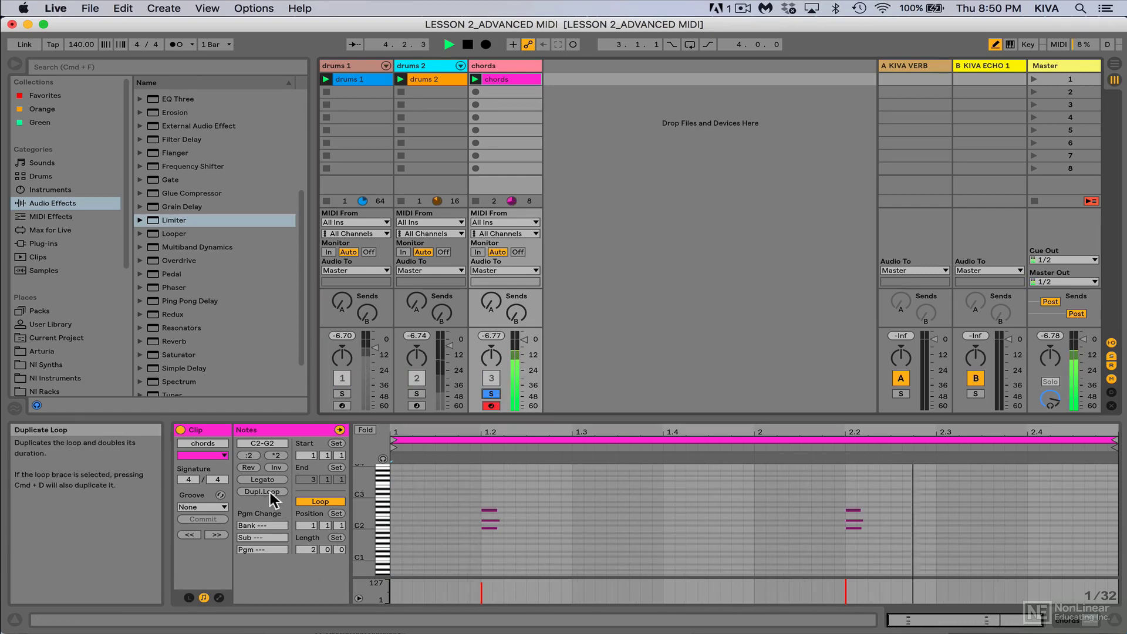
pyautogui.press('space')
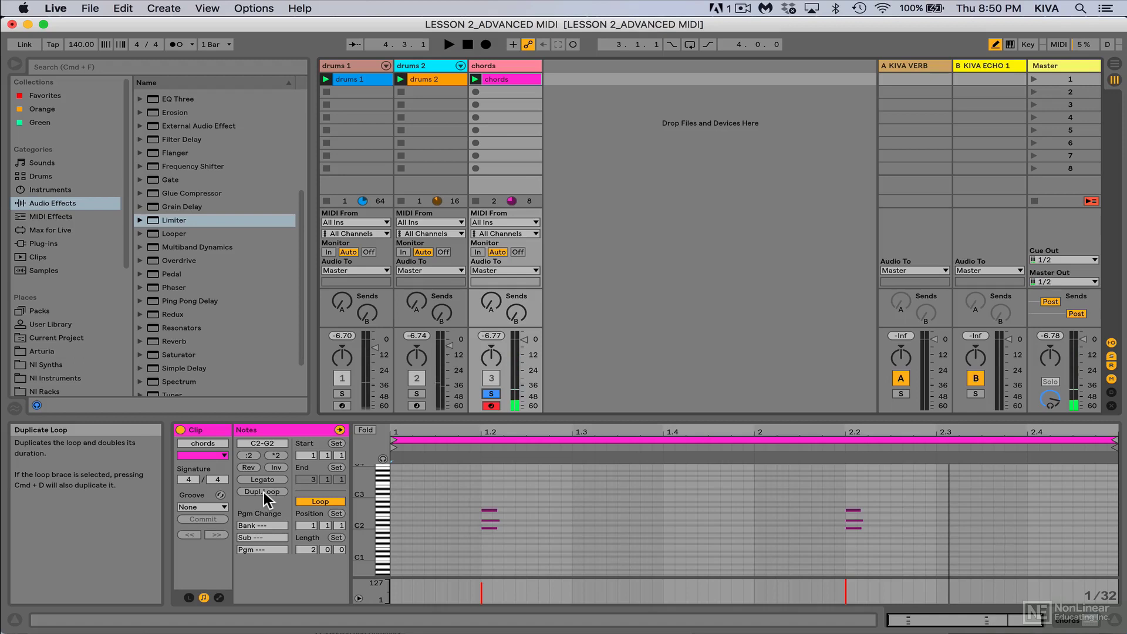
# - Duplicate the chords loop three times, from 2 to 4, 8, then 16 bars
pyautogui.click(263, 492)
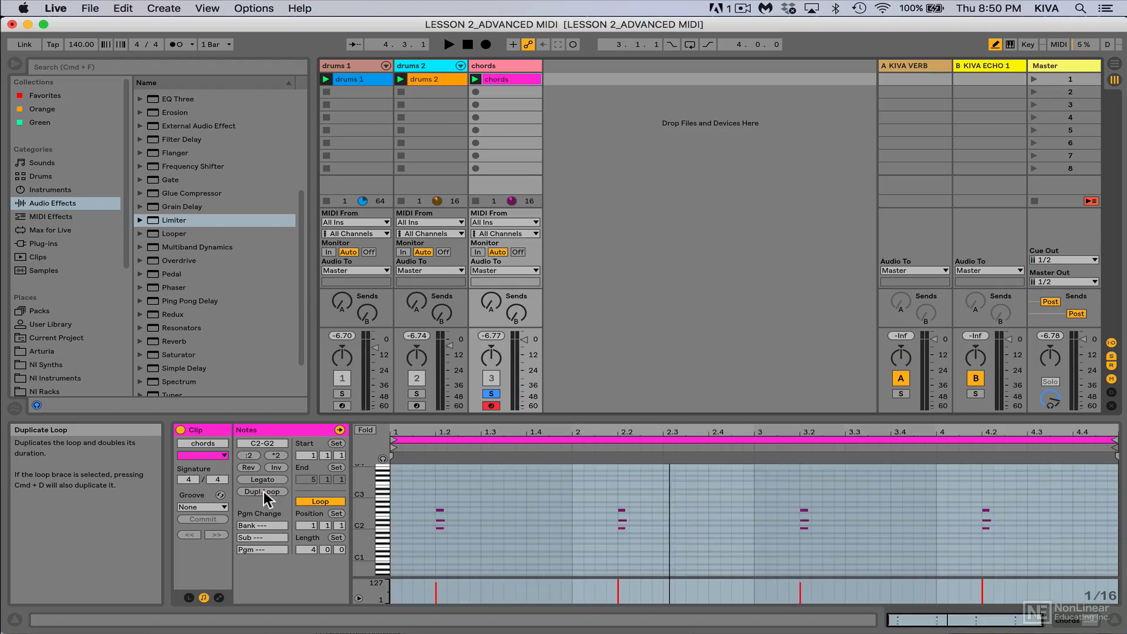
pyautogui.click(263, 492)
pyautogui.click(263, 491)
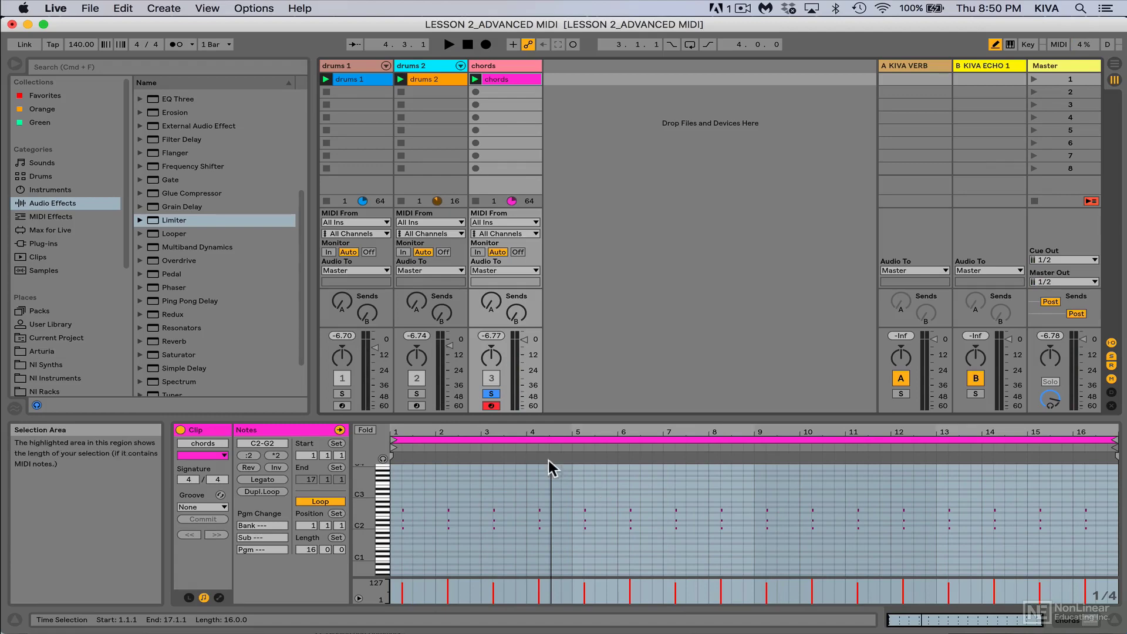
# - Unsolo chords, enable Session Record overdub, and launch the chords clip to record over it
pyautogui.click(492, 394)
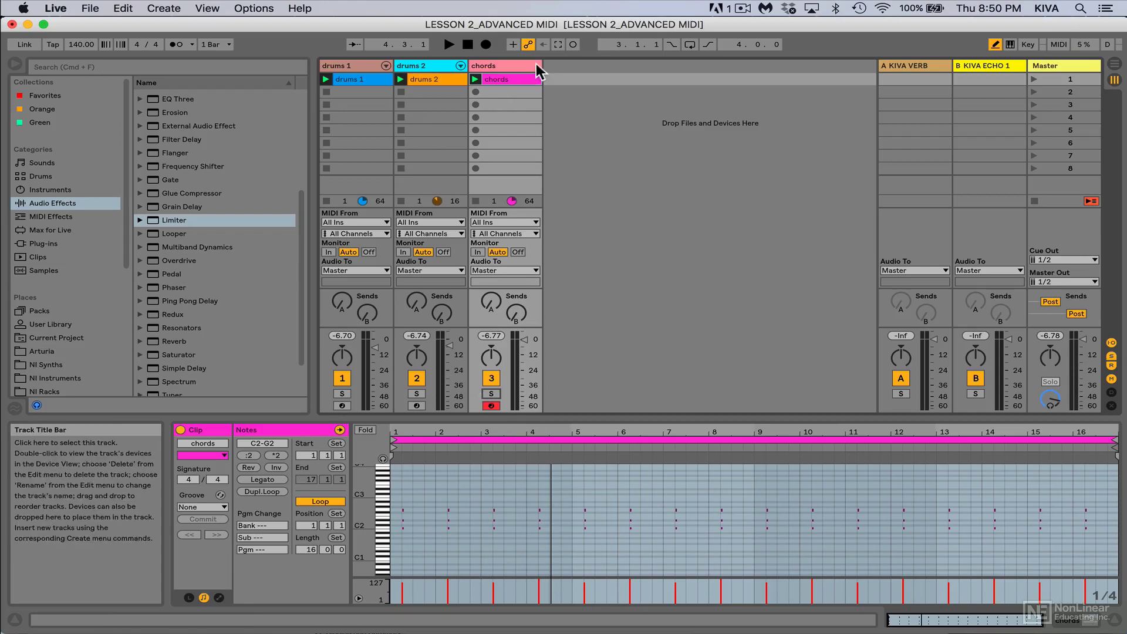
pyautogui.click(573, 44)
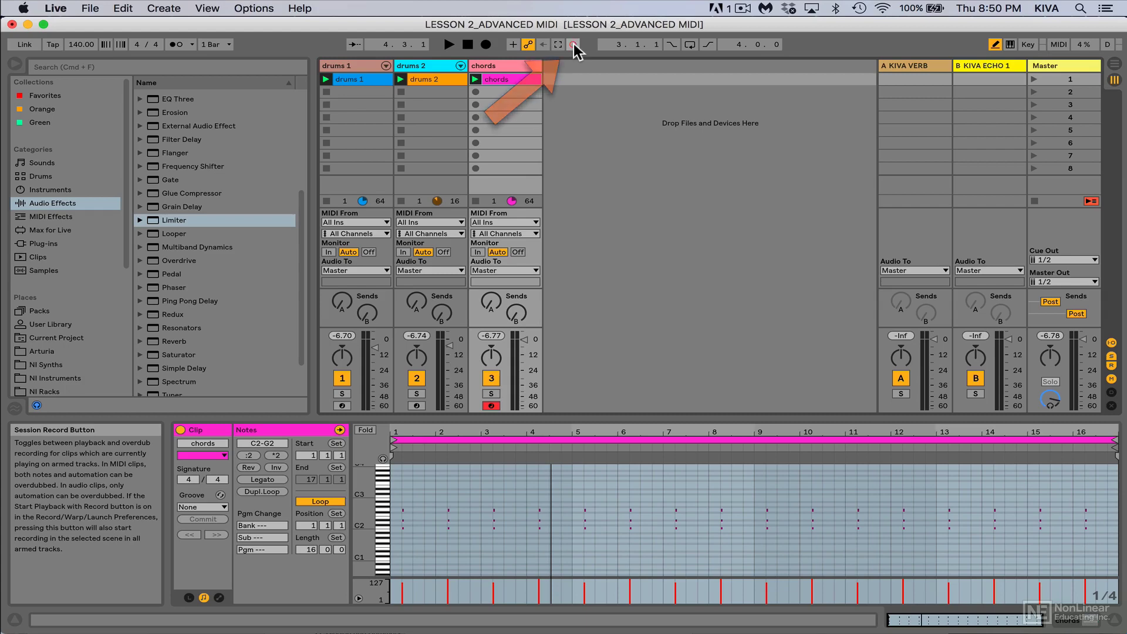
pyautogui.click(475, 79)
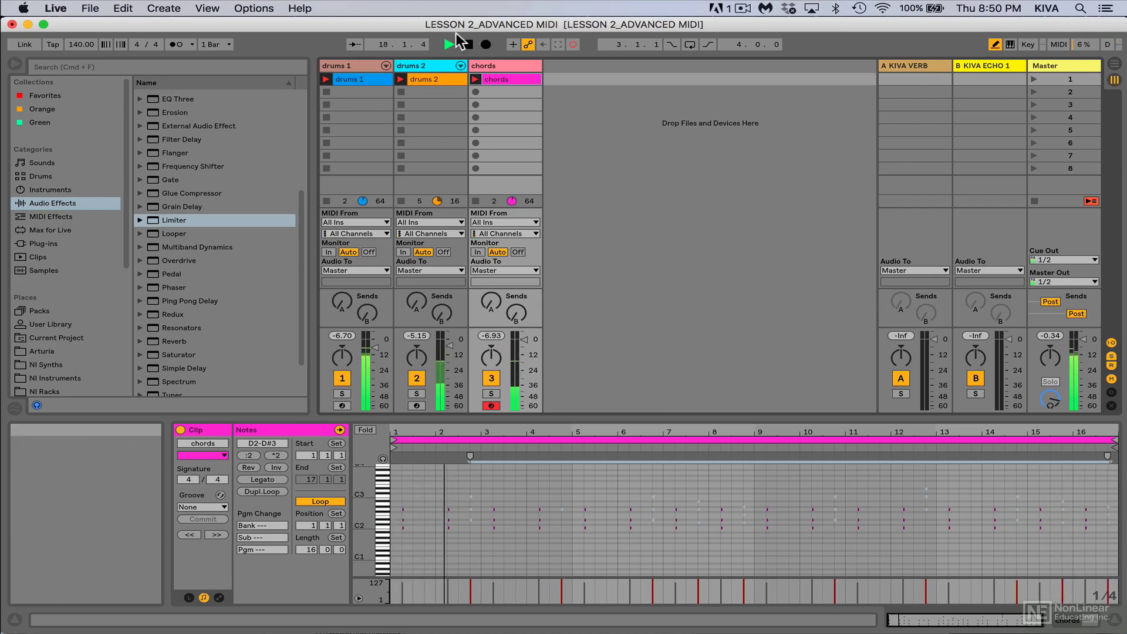
# - Stop the transport after overdubbing the chord variations
pyautogui.click(464, 42)
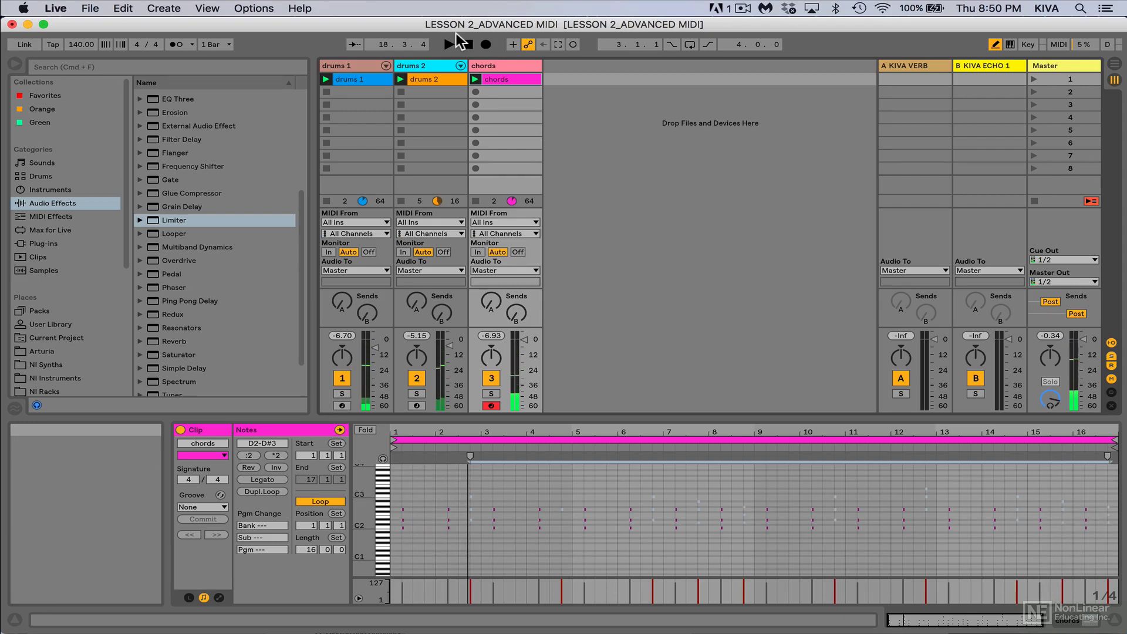